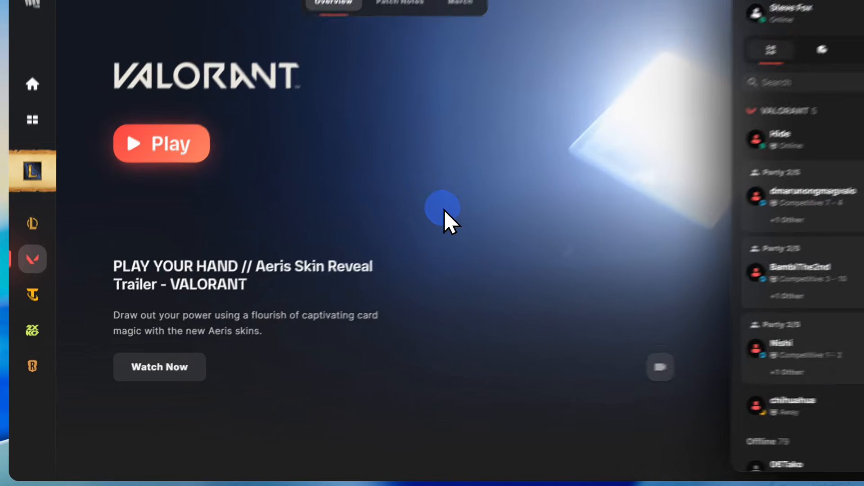
# - Run regedit and go to the key HKEY_LOCAL_MACHINE\SOFTWARE\Microsoft\Windows NT\CurrentVersion\Image File Execution Options
pyautogui.press('super+r')
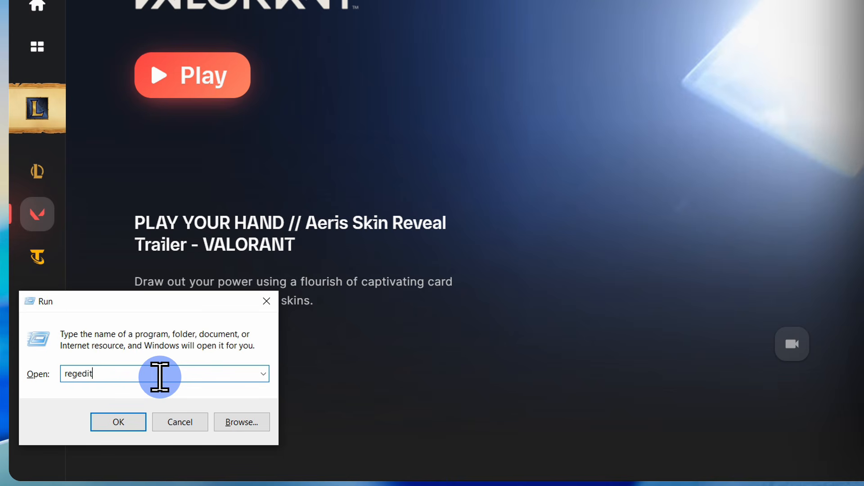
pyautogui.click(122, 421)
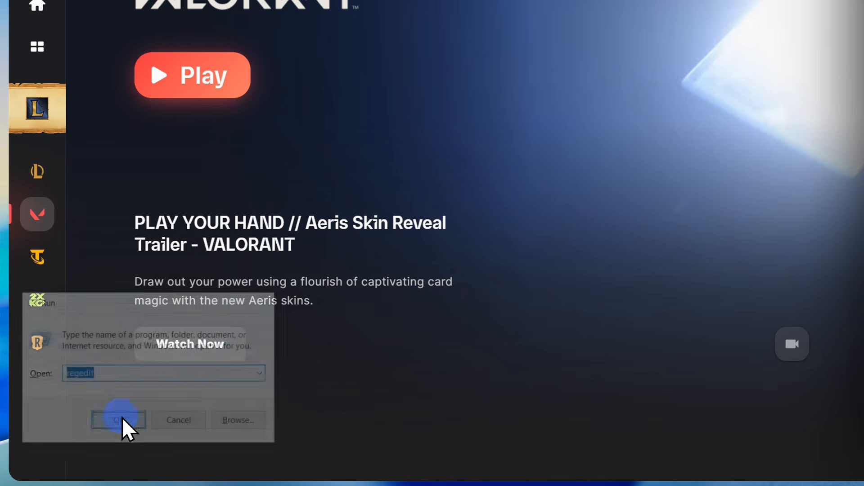
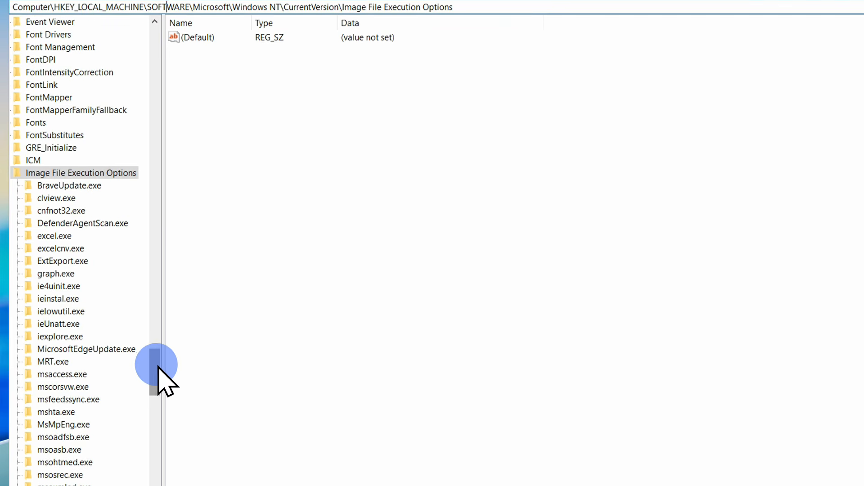
pyautogui.moveTo(156, 365); pyautogui.dragTo(137, 33)
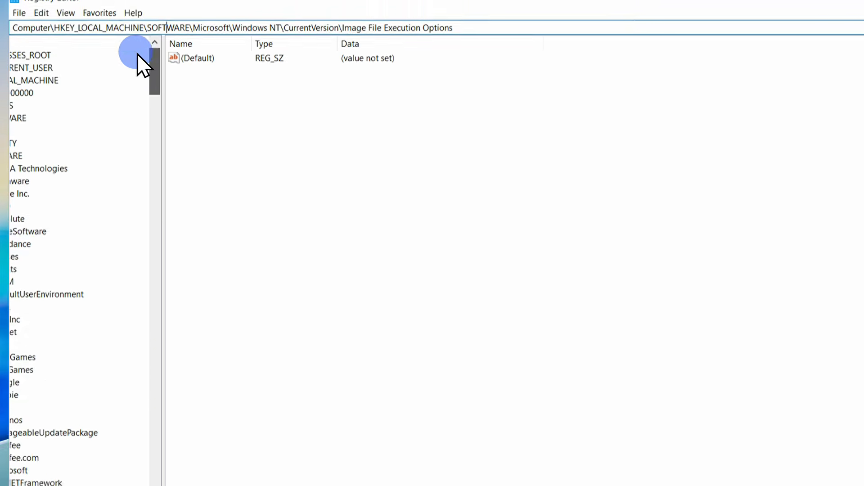
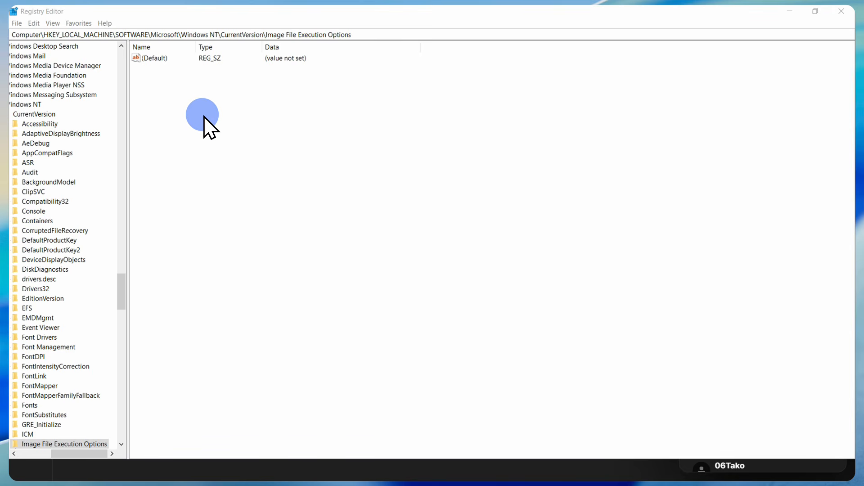
# - Create a DWORD (32-bit) value named DevOverrideEnable in Image File Execution Options and close the Registry Editor
pyautogui.rightClick(224, 130)
pyautogui.moveTo(247, 138)
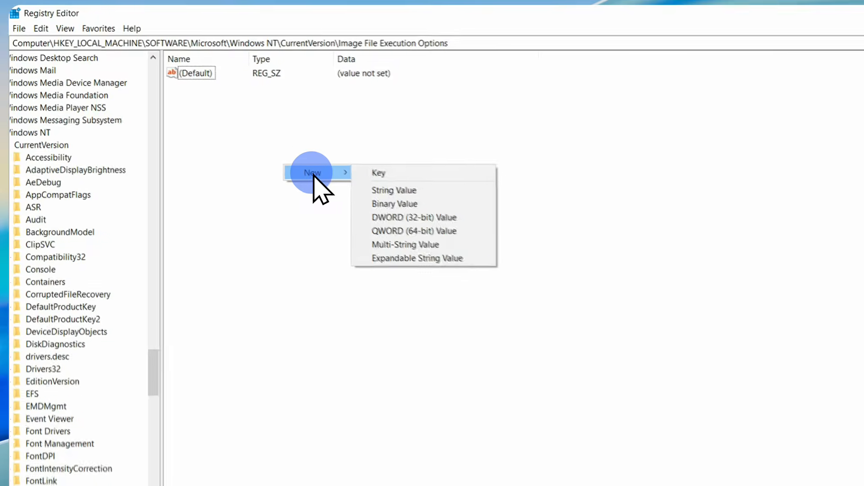
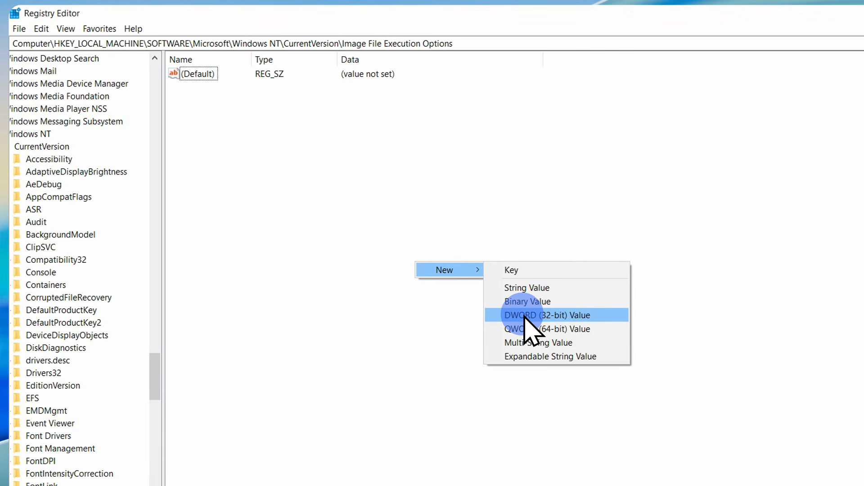
pyautogui.click(532, 316)
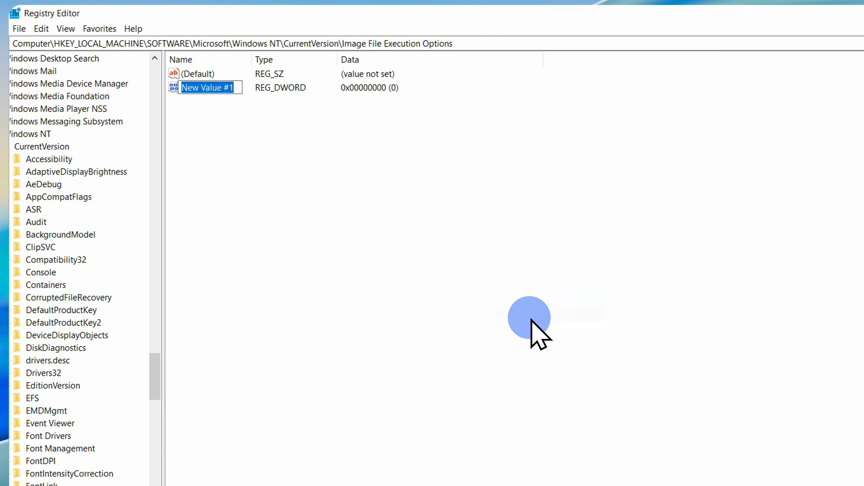
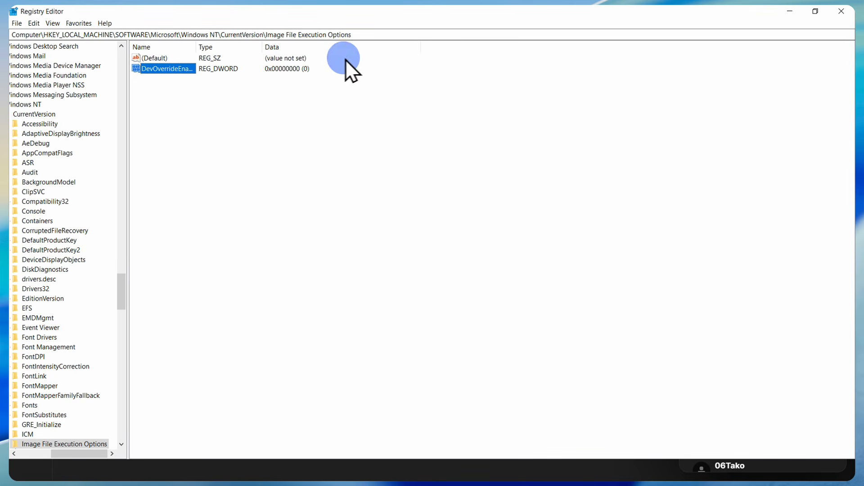
pyautogui.click(842, 11)
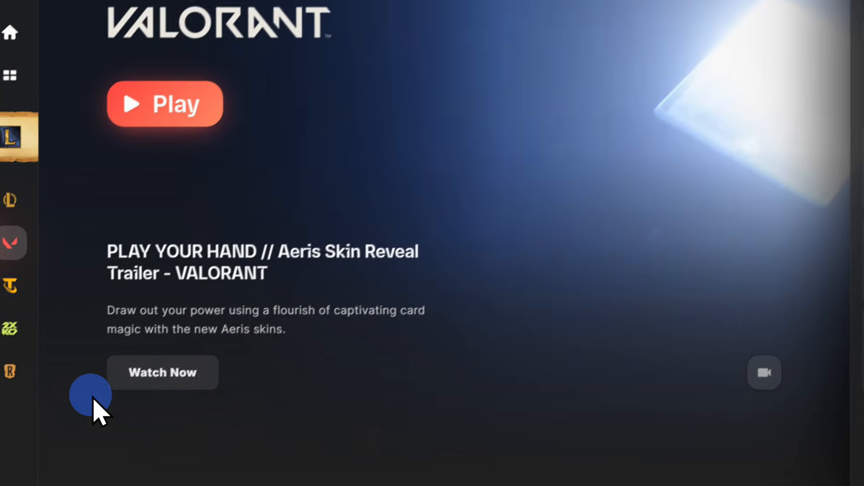
pyautogui.click(26, 468)
pyautogui.rightClick(26, 469)
pyautogui.moveTo(203, 421)
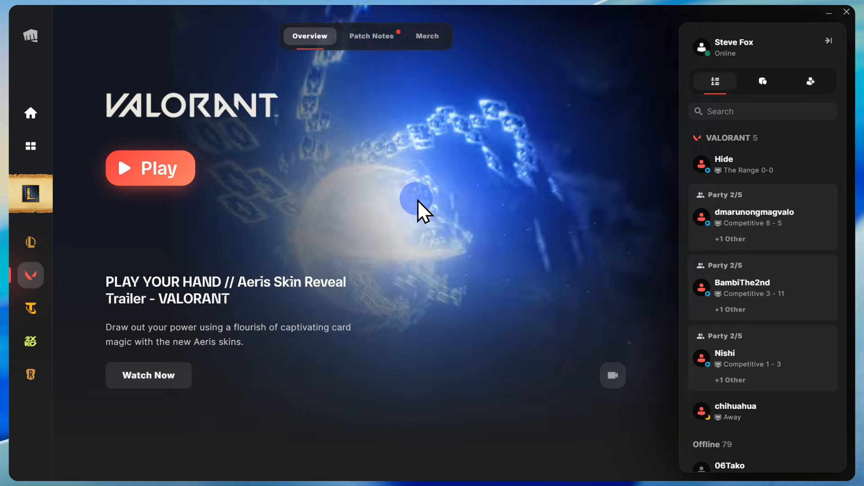
# - Open the Windows Services console by running services.msc
pyautogui.press('super+r')
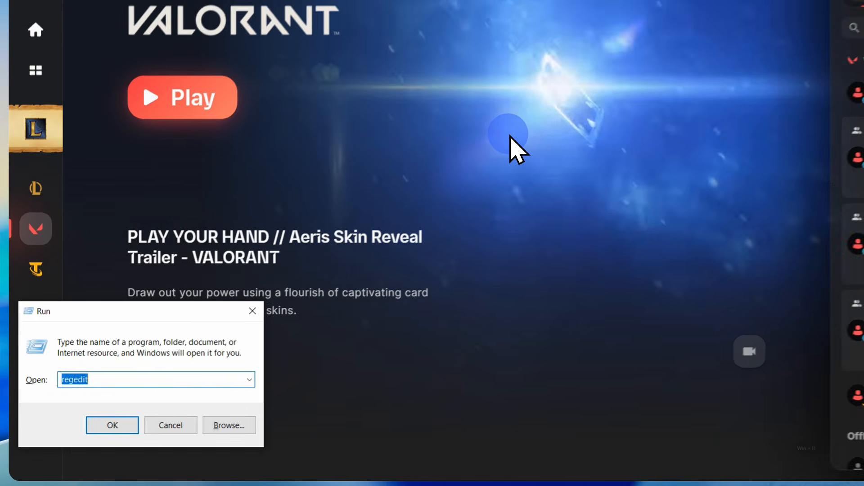
pyautogui.write('servicve')
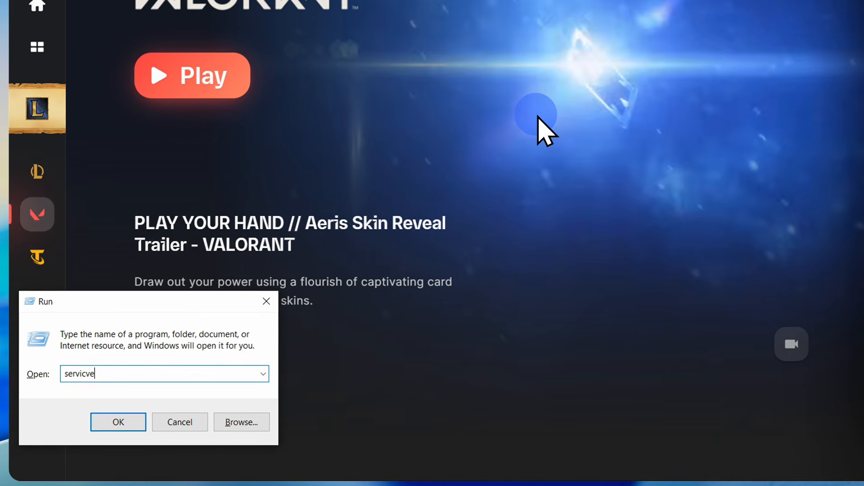
pyautogui.press('BackSpace')
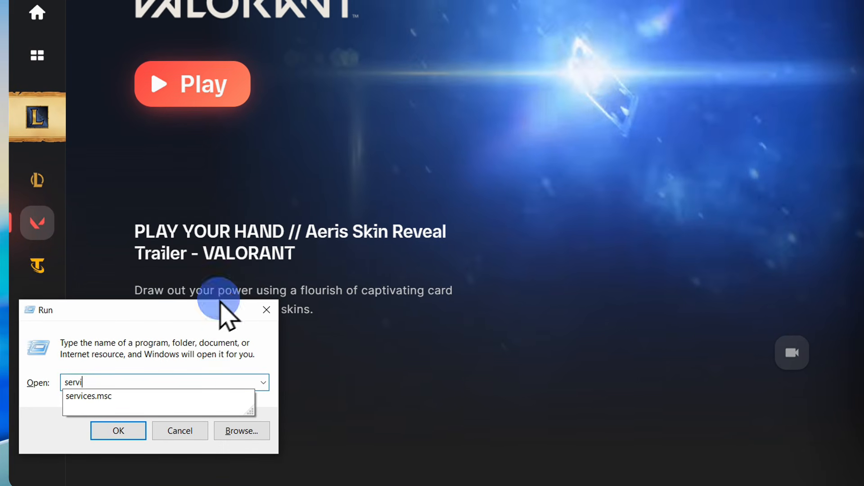
pyautogui.click(128, 397)
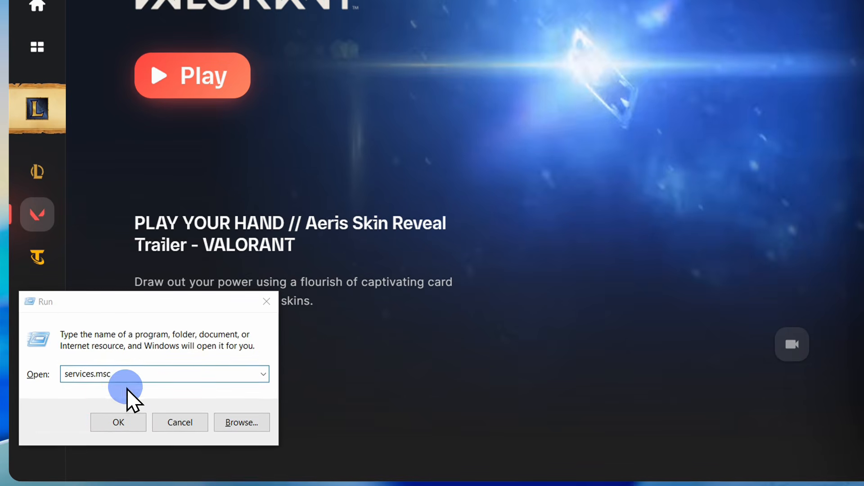
pyautogui.click(123, 427)
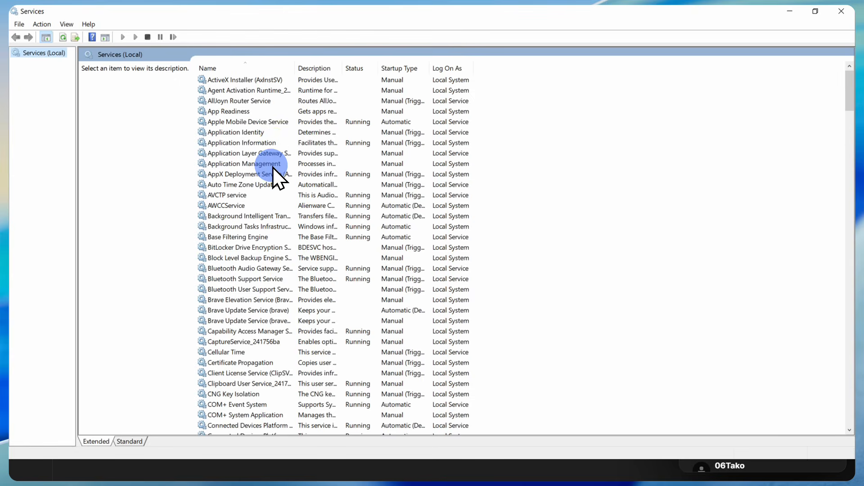
# - Find the vgc service in the services list and open its properties
pyautogui.scroll(-20, 274, 171)
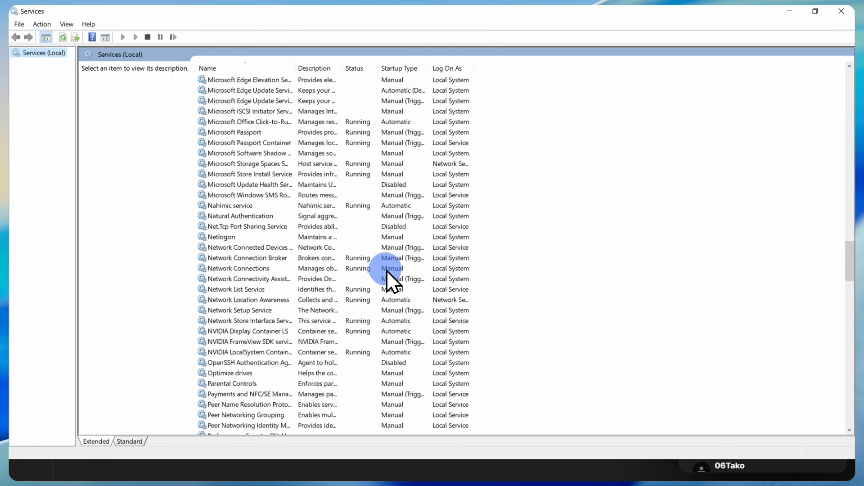
pyautogui.scroll(-20, 388, 271)
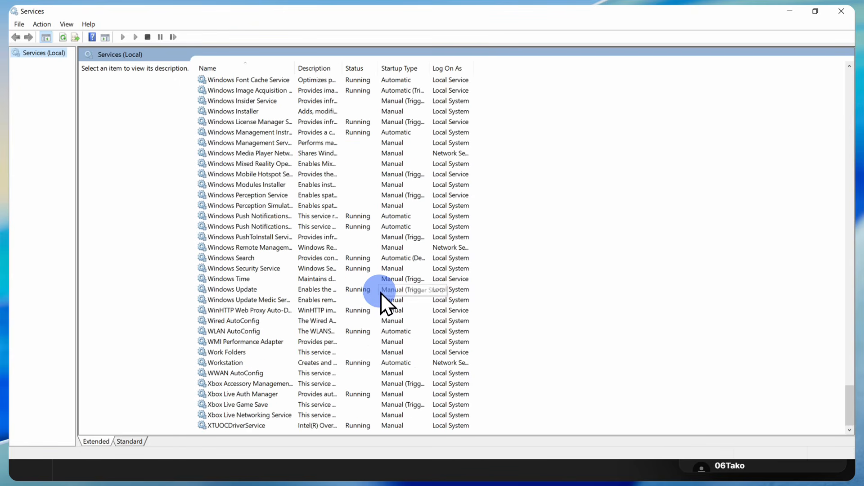
pyautogui.scroll(11, 304, 327)
pyautogui.click(225, 205)
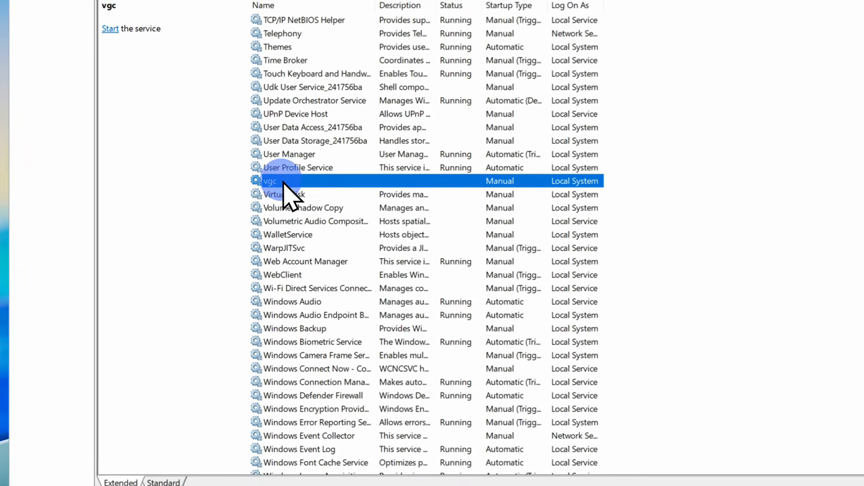
pyautogui.rightClick(248, 205)
pyautogui.click(378, 312)
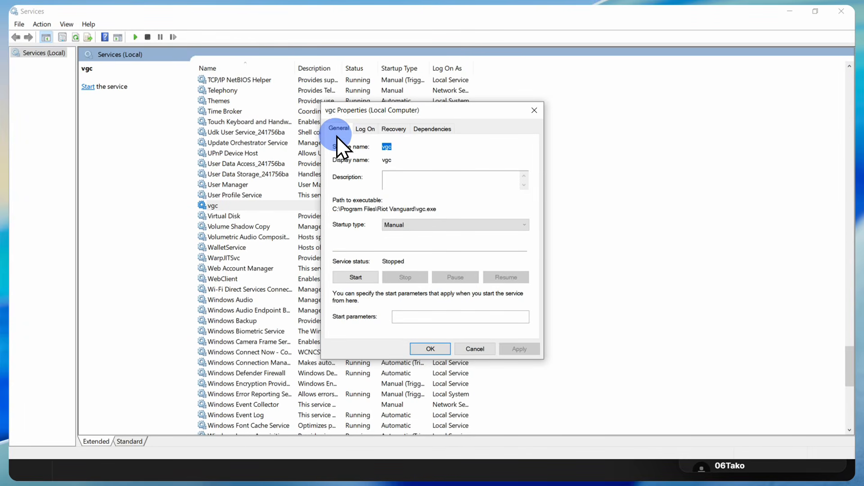
# - Set the vgc service's startup type to Automatic, apply the change and close its properties
pyautogui.click(414, 227)
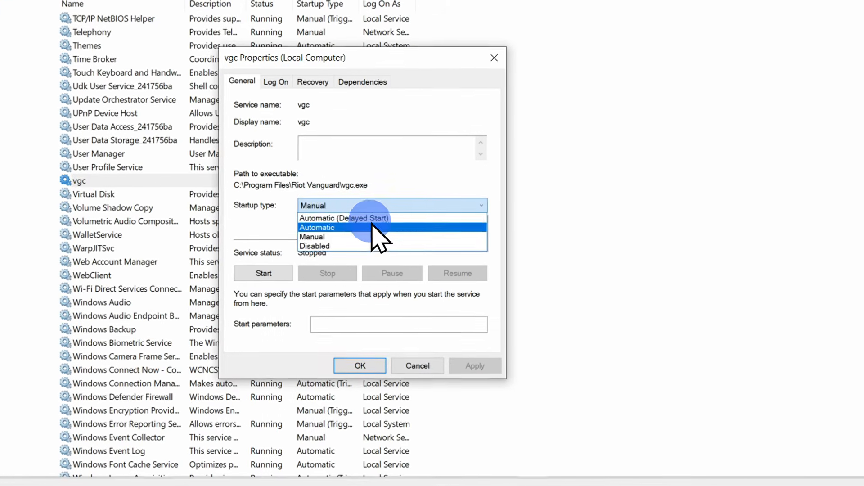
pyautogui.click(427, 243)
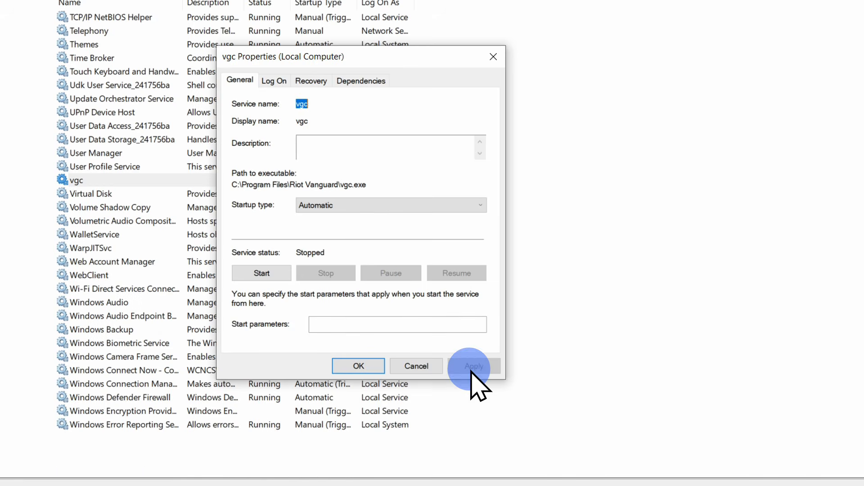
pyautogui.click(360, 367)
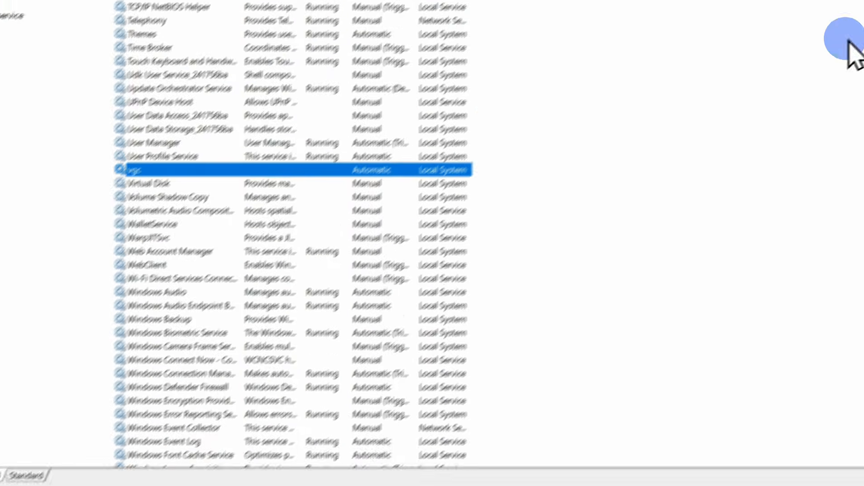
pyautogui.rightClick(21, 473)
pyautogui.moveTo(58, 437)
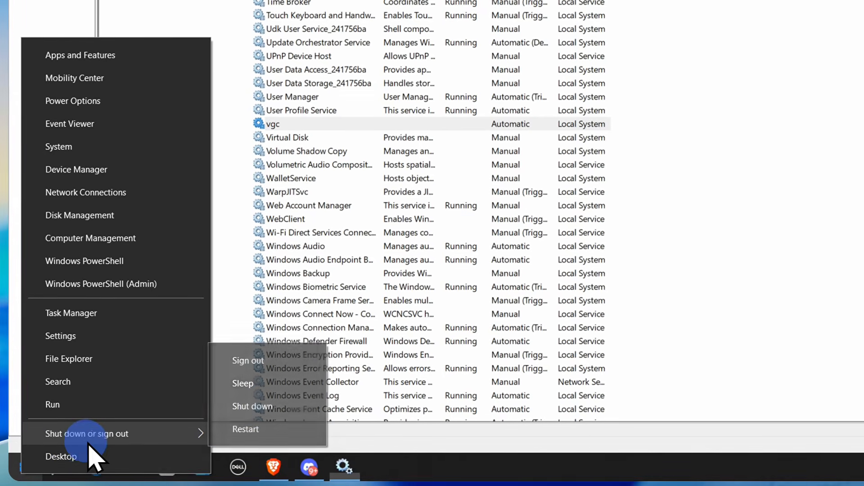
pyautogui.click(732, 248)
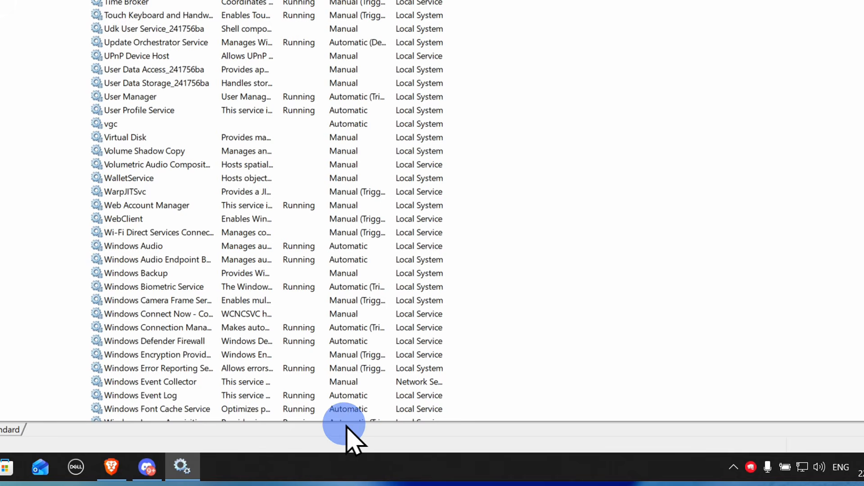
# - Switch to the Riot Client, go to the VALORANT page and open the game's settings
pyautogui.doubleClick(375, 432)
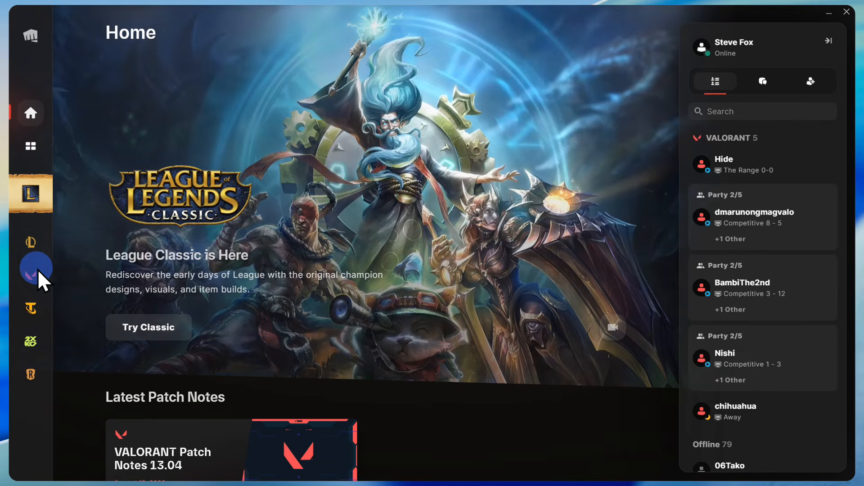
pyautogui.click(38, 271)
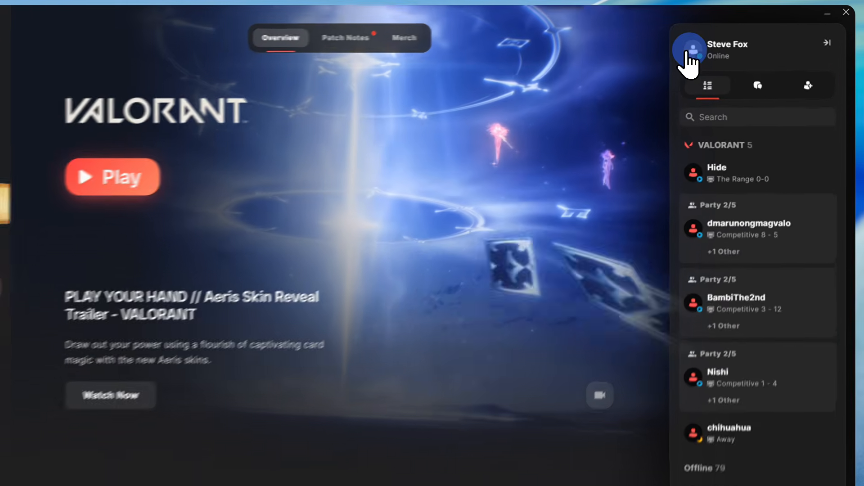
pyautogui.click(698, 49)
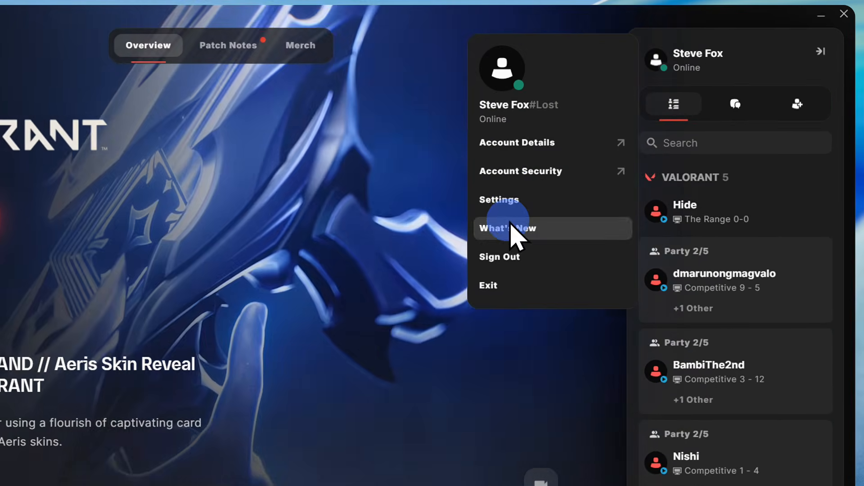
pyautogui.click(517, 202)
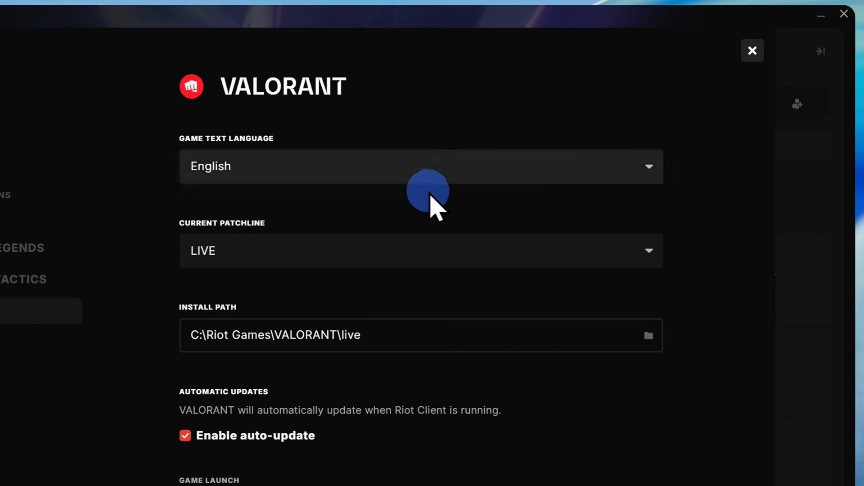
# - Repair the VALORANT game files, acknowledge the completed repair and close the settings
pyautogui.scroll(-3, 430, 195)
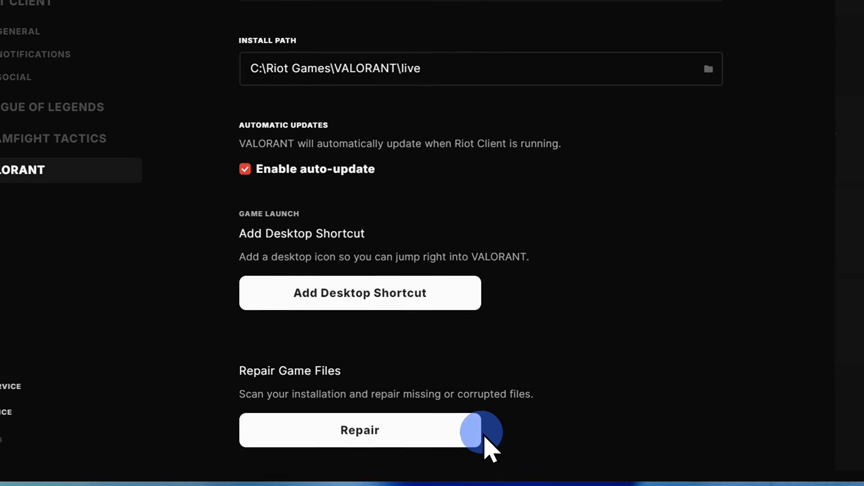
pyautogui.click(480, 433)
pyautogui.click(396, 246)
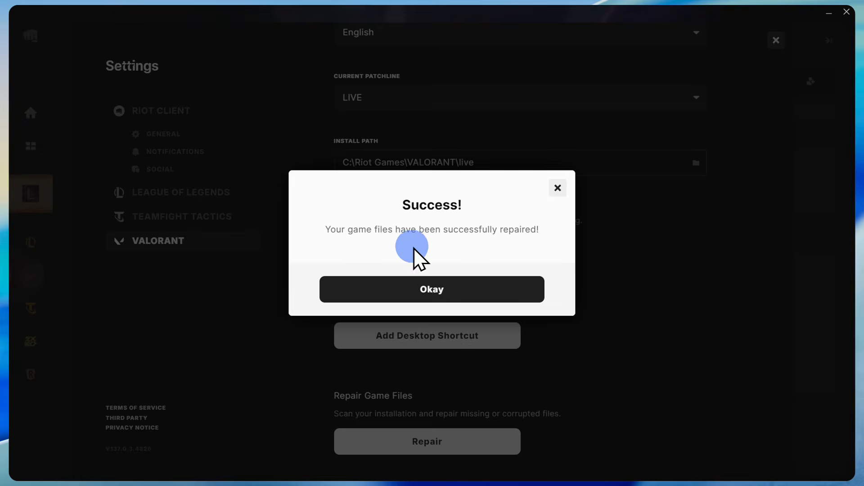
pyautogui.click(446, 289)
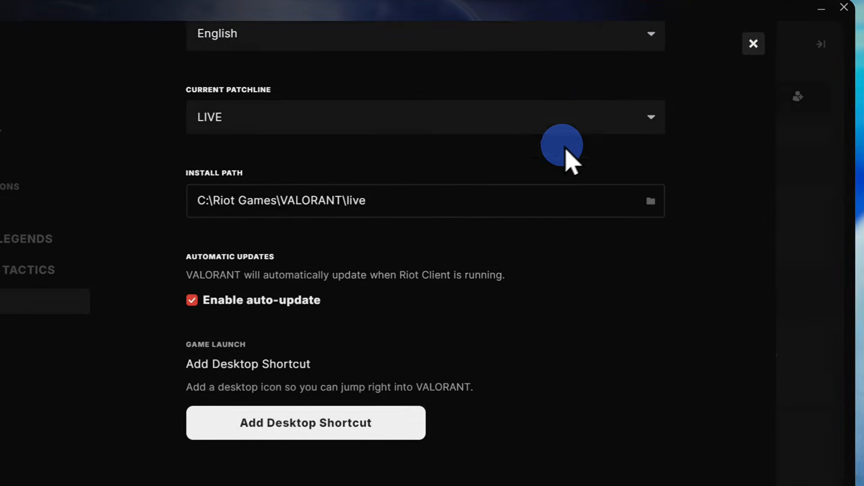
pyautogui.click(777, 40)
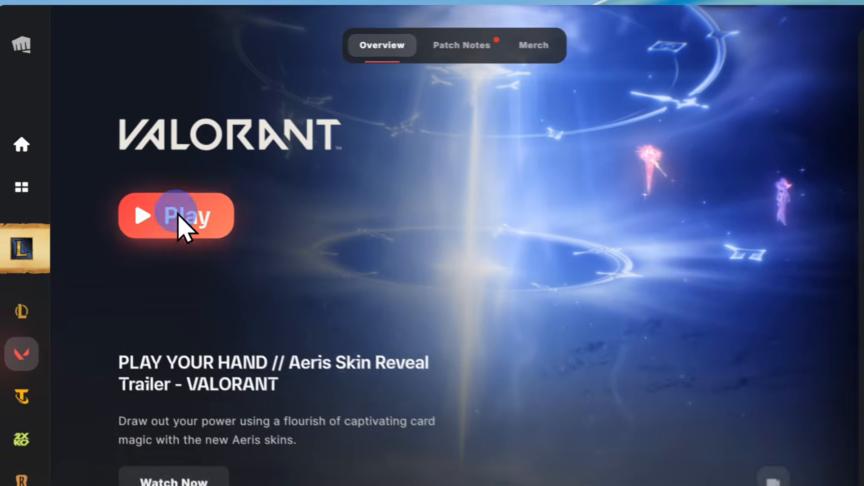